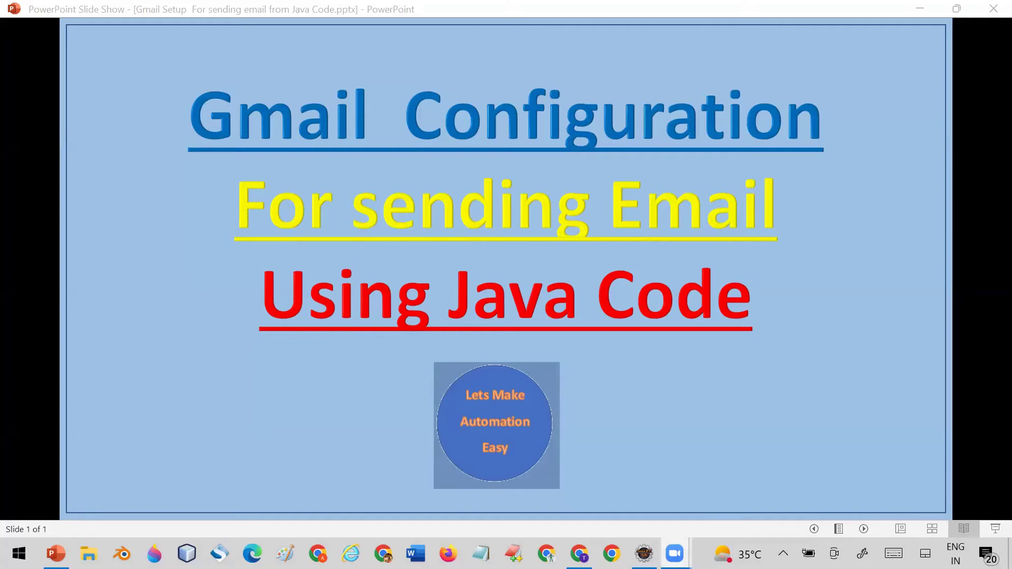
Switch to Gmail and open Security in Google Account through the account avatar
left_click(578, 553)
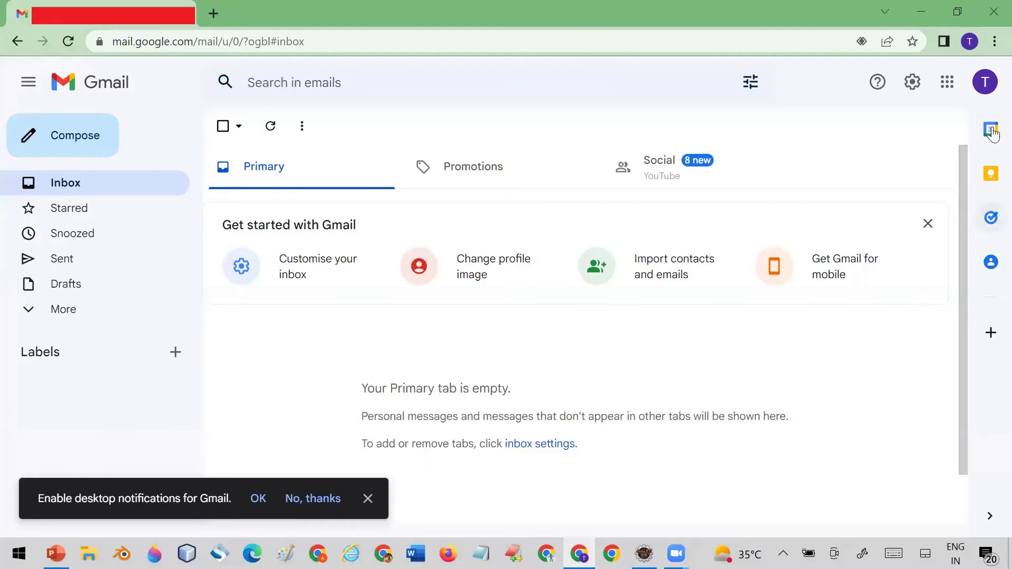
left_click(985, 87)
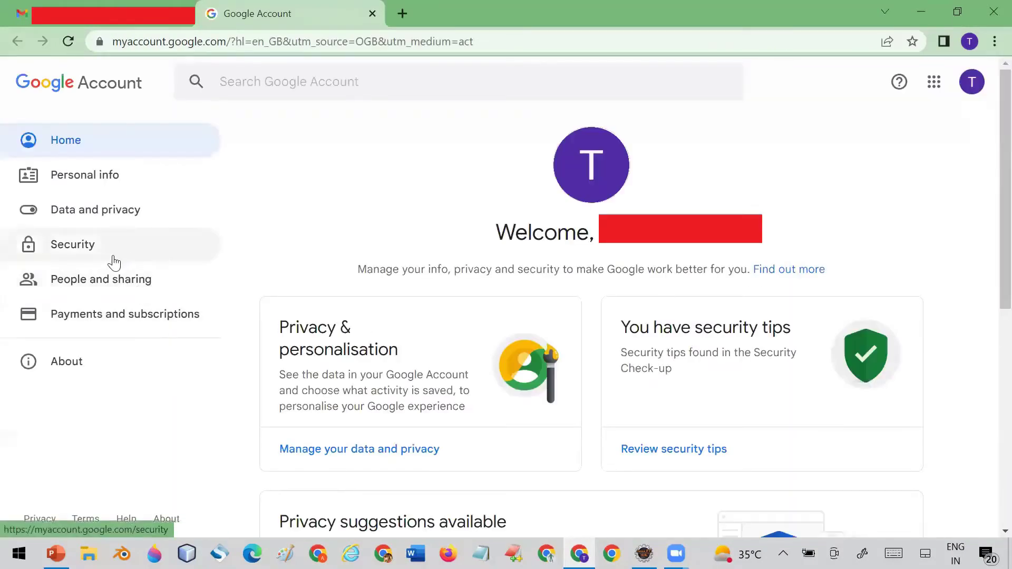
left_click(81, 245)
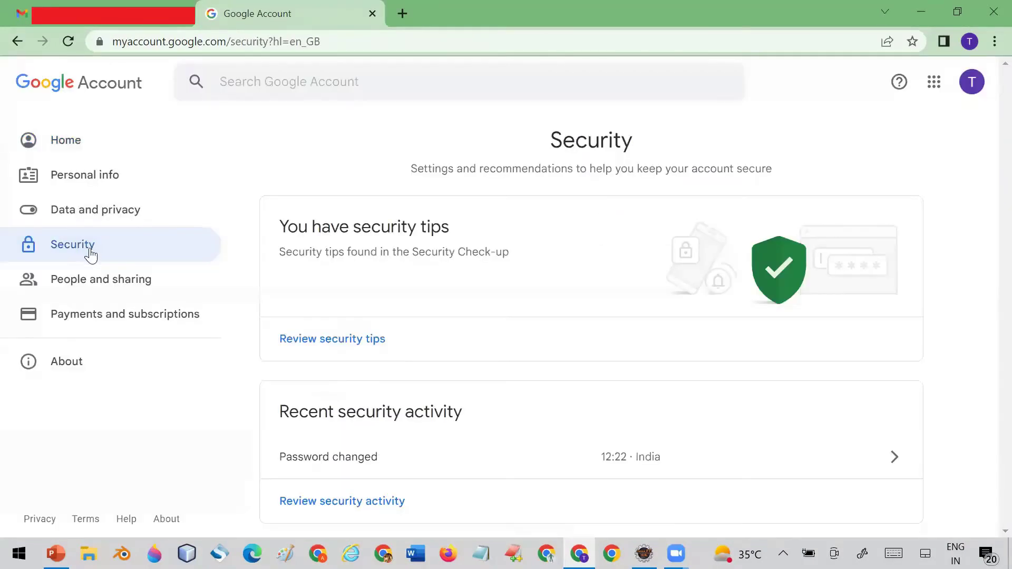
scroll(420, 355, "down", 2)
scroll(419, 353, "down", 2)
scroll(419, 353, "down", 1)
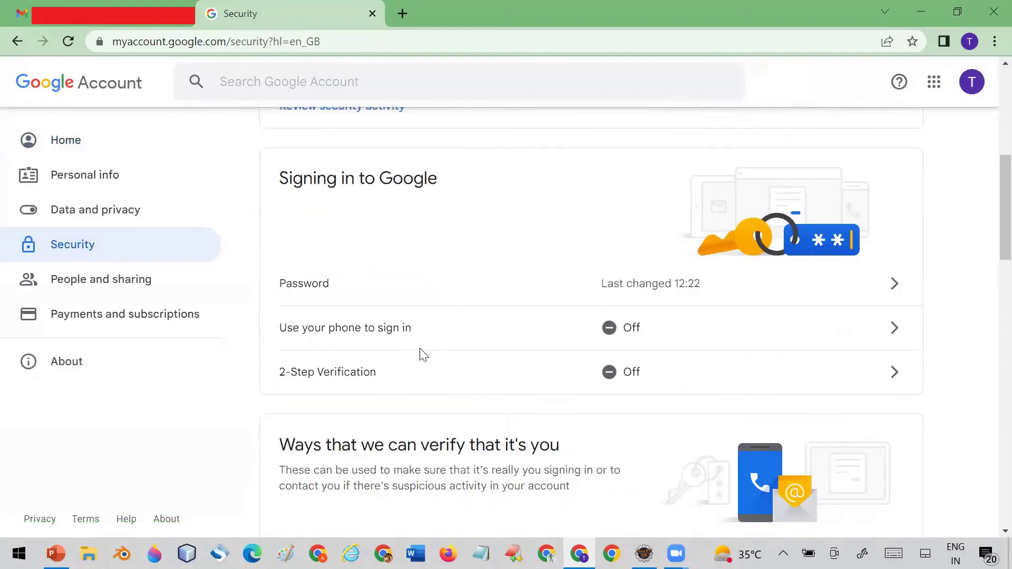
scroll(412, 286, "down", 1)
scroll(413, 287, "up", 1)
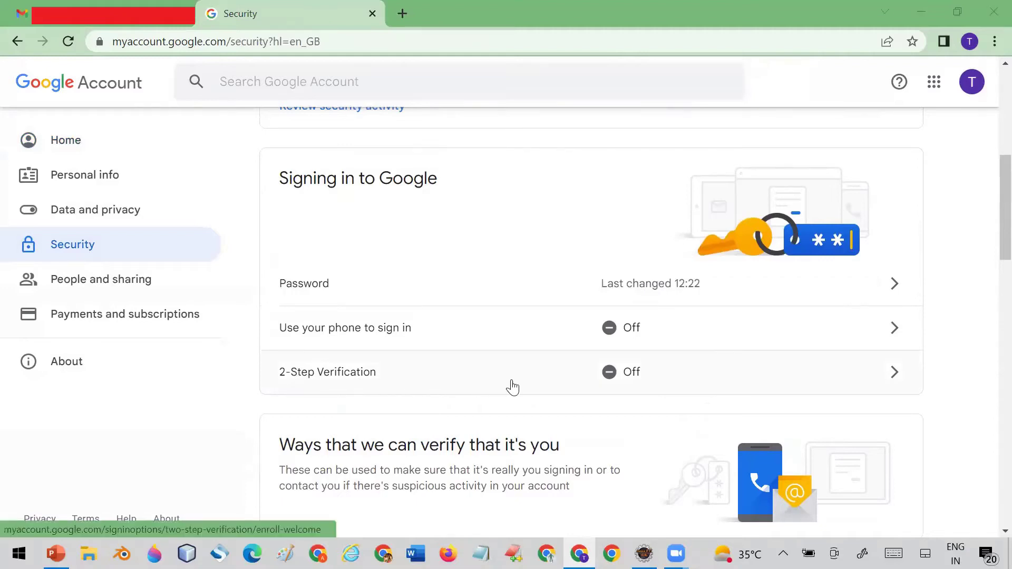
Start the 2-Step Verification setup and confirm identity with the account password
left_click(891, 372)
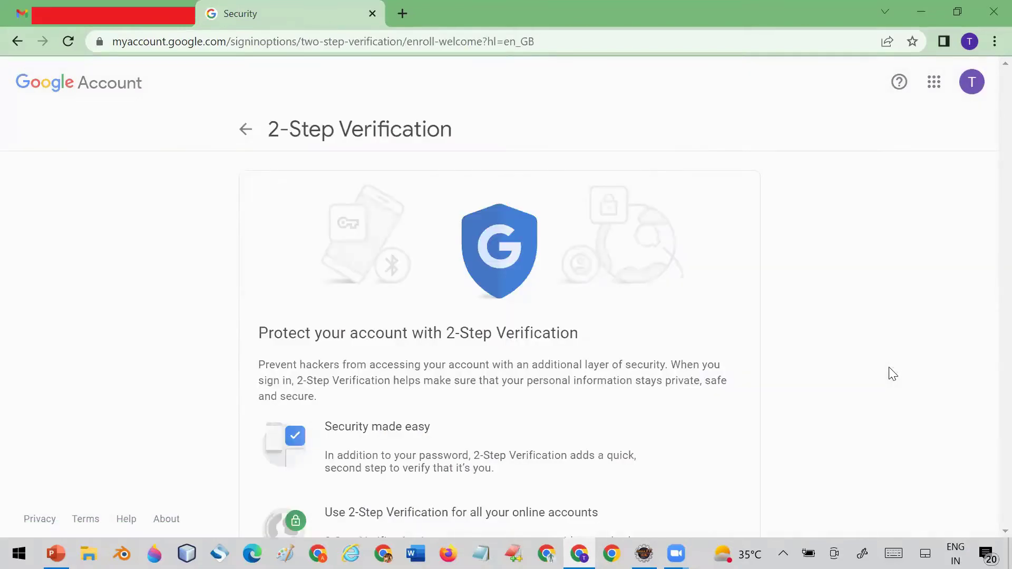
scroll(740, 355, "down", 3)
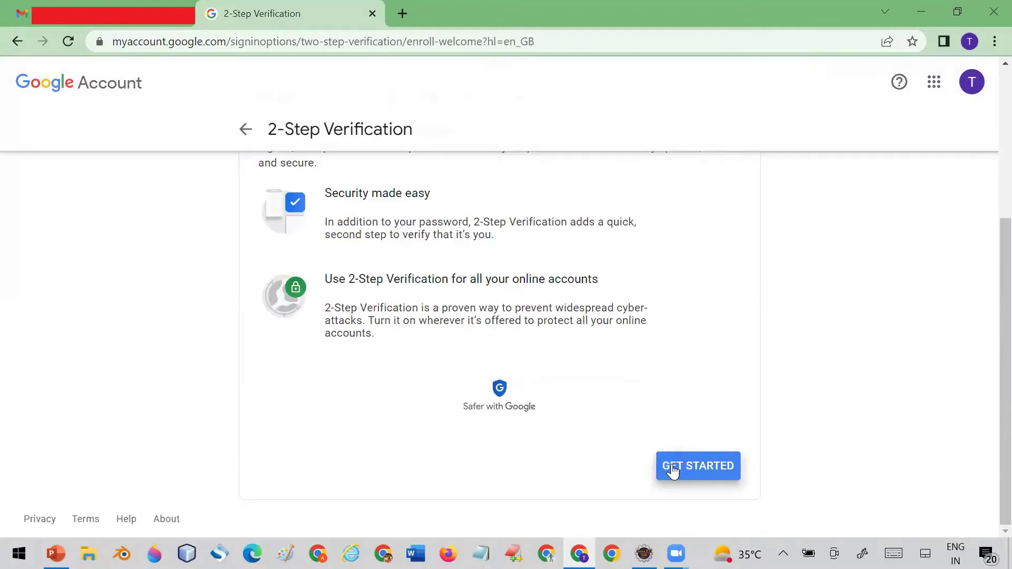
left_click(672, 469)
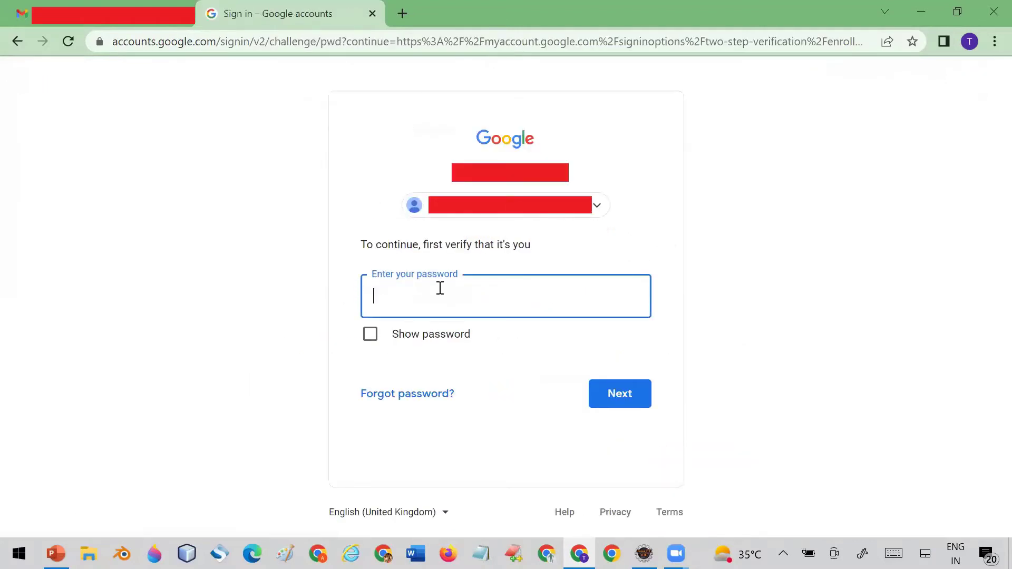
type("••")
type("•••••")
type("••")
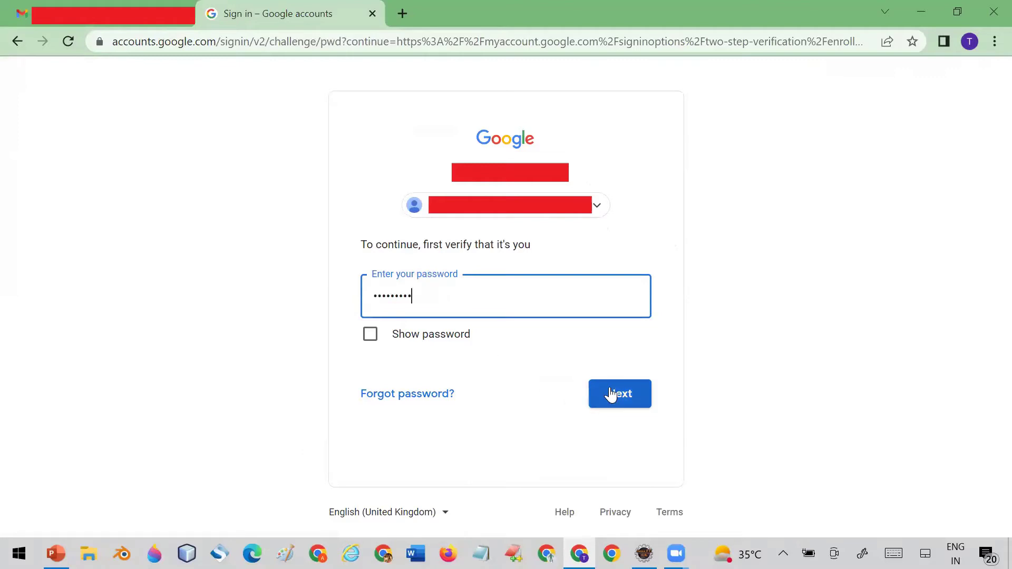
left_click(610, 388)
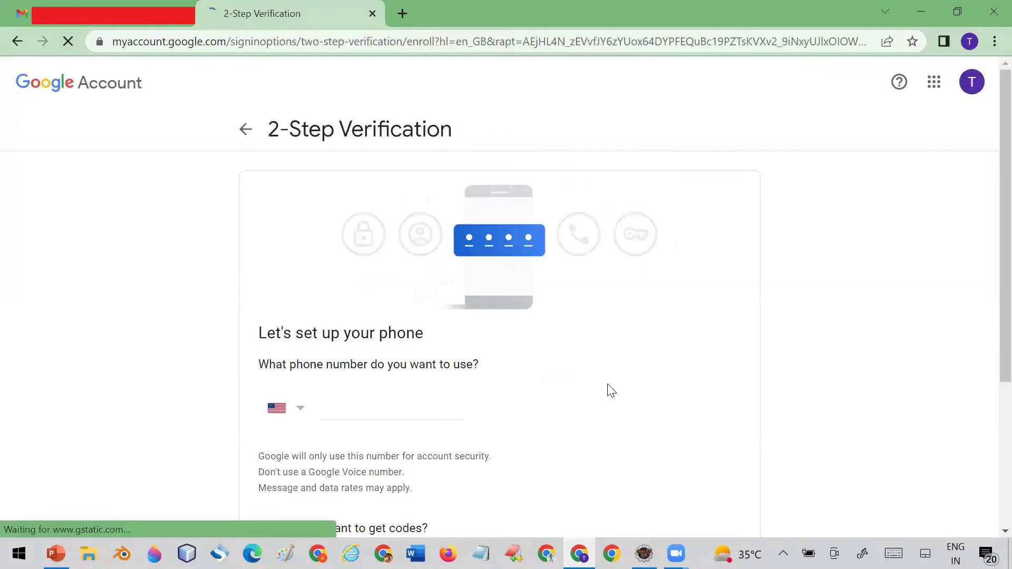
scroll(607, 366, "down", 2)
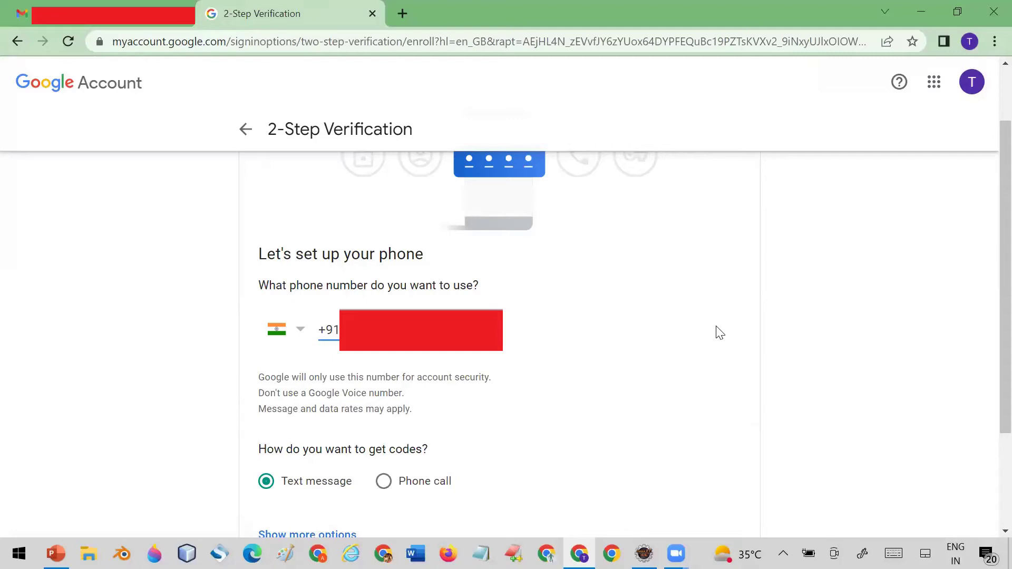
scroll(756, 357, "down", 2)
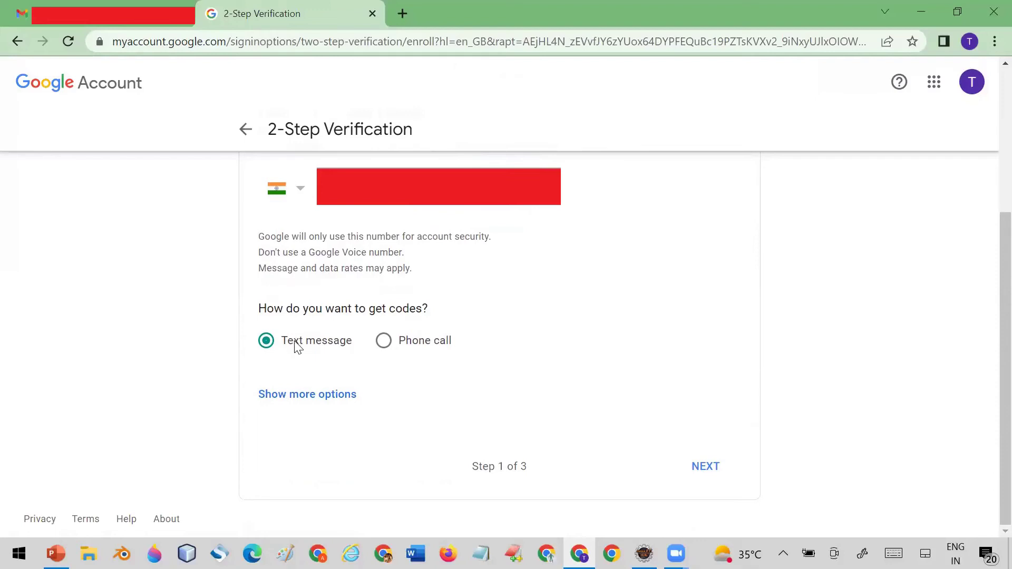
Submit the phone number for a text message, then enter the received code
left_click(708, 471)
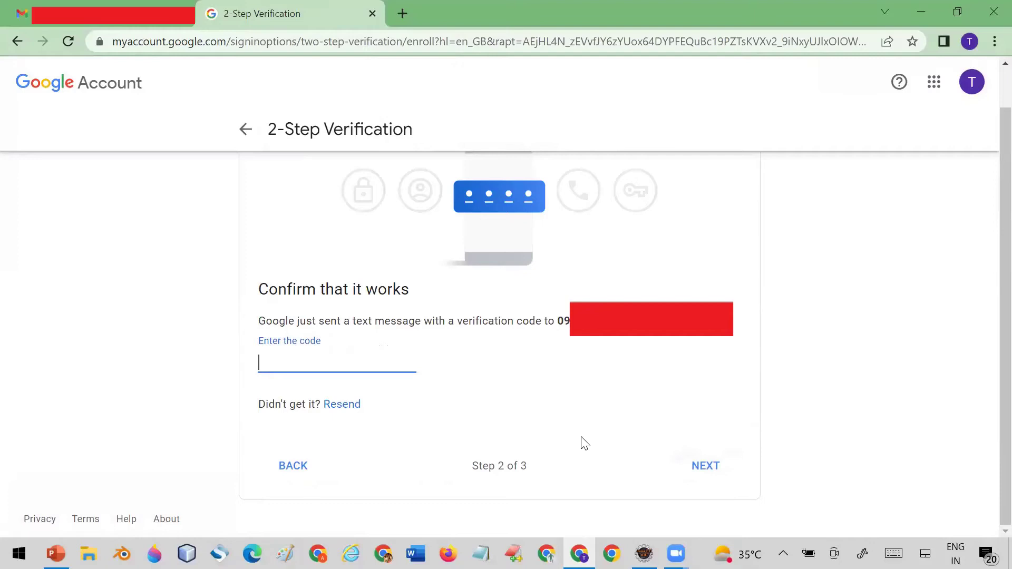
type("G-")
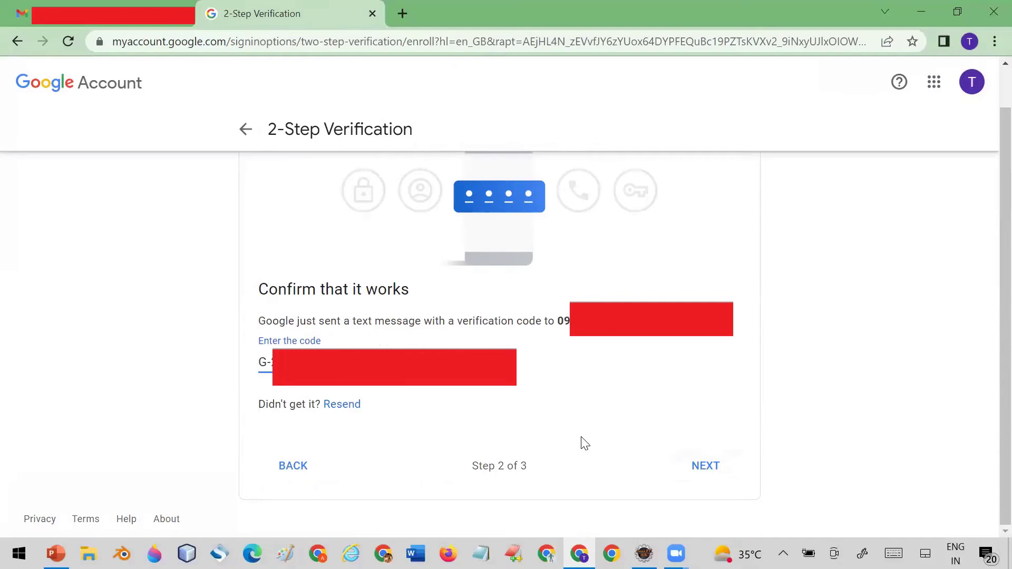
left_click(710, 467)
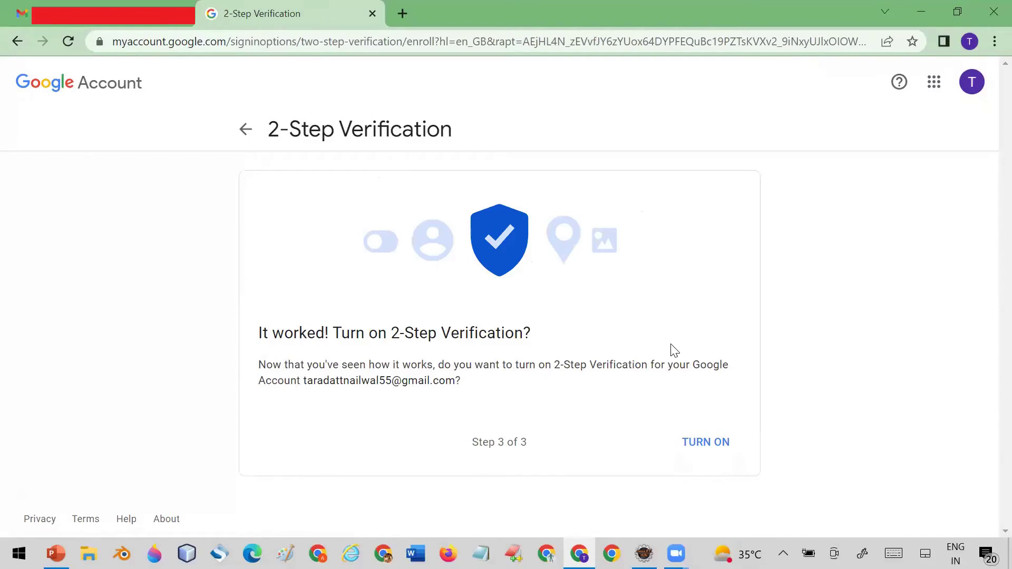
left_click(698, 443)
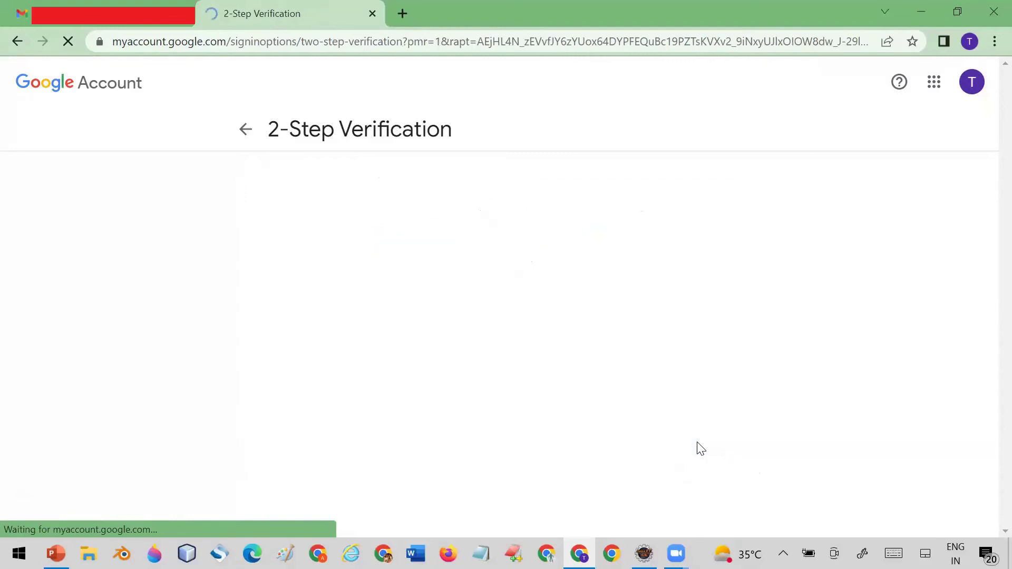
scroll(685, 316, "down", 1)
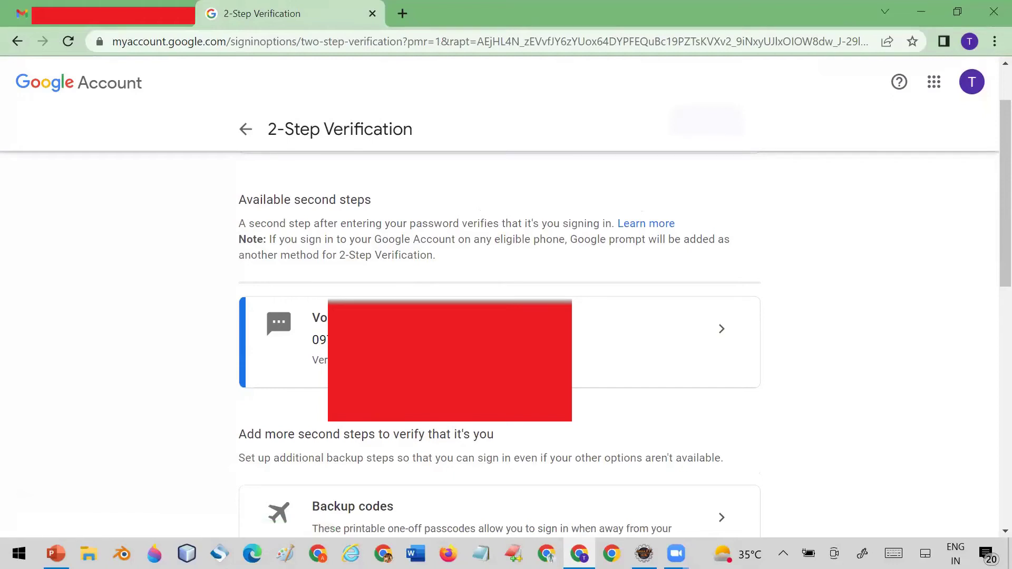
scroll(485, 372, "down", 4)
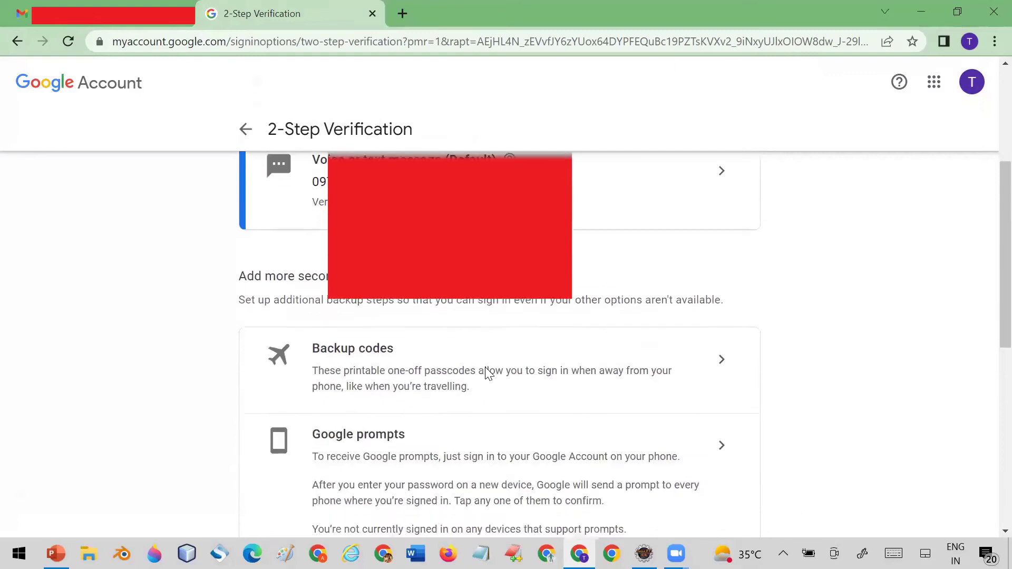
scroll(486, 373, "down", 2)
scroll(486, 369, "down", 1)
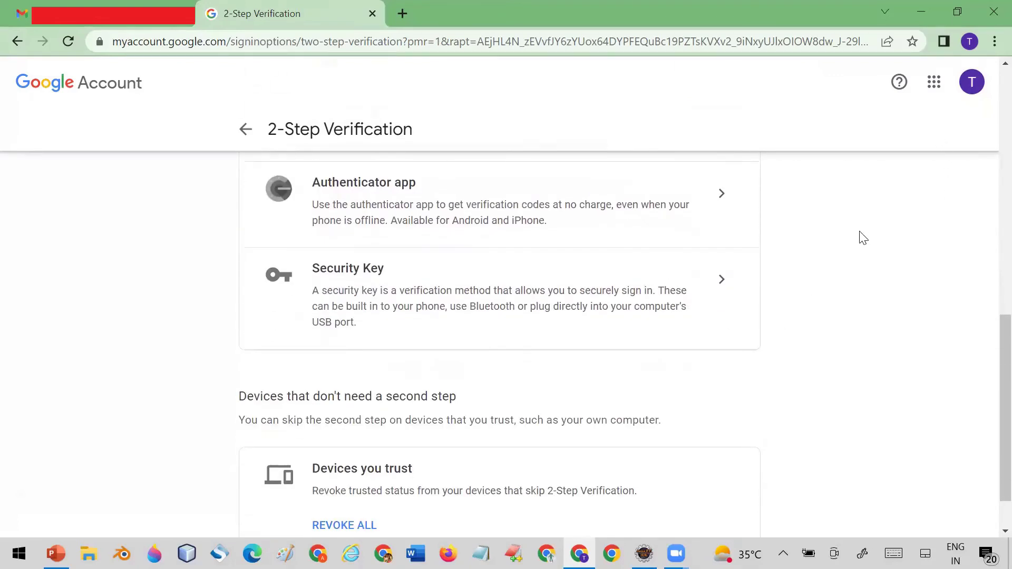
scroll(862, 238, "up", 3)
scroll(862, 238, "up", 2)
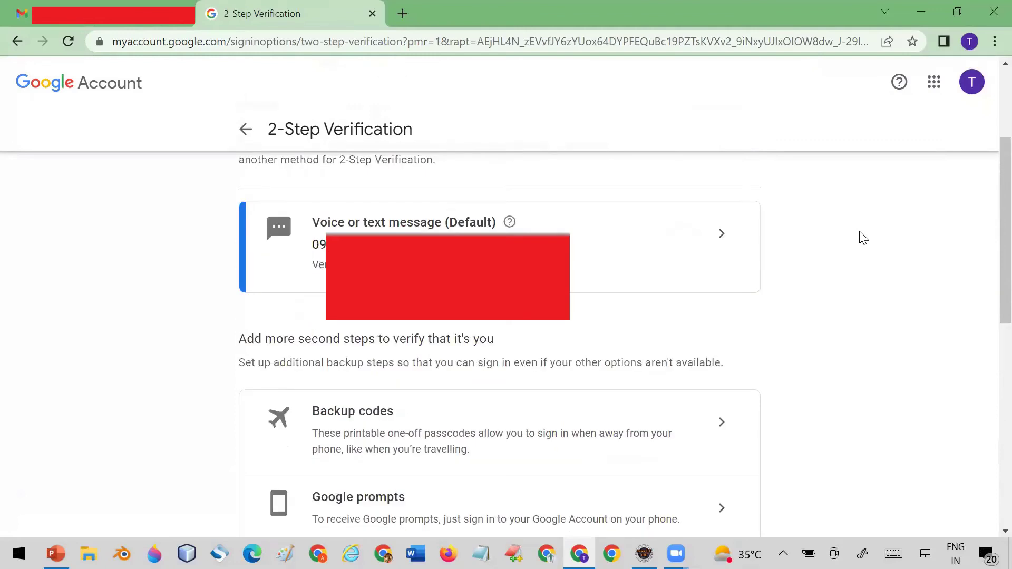
scroll(862, 238, "up", 1)
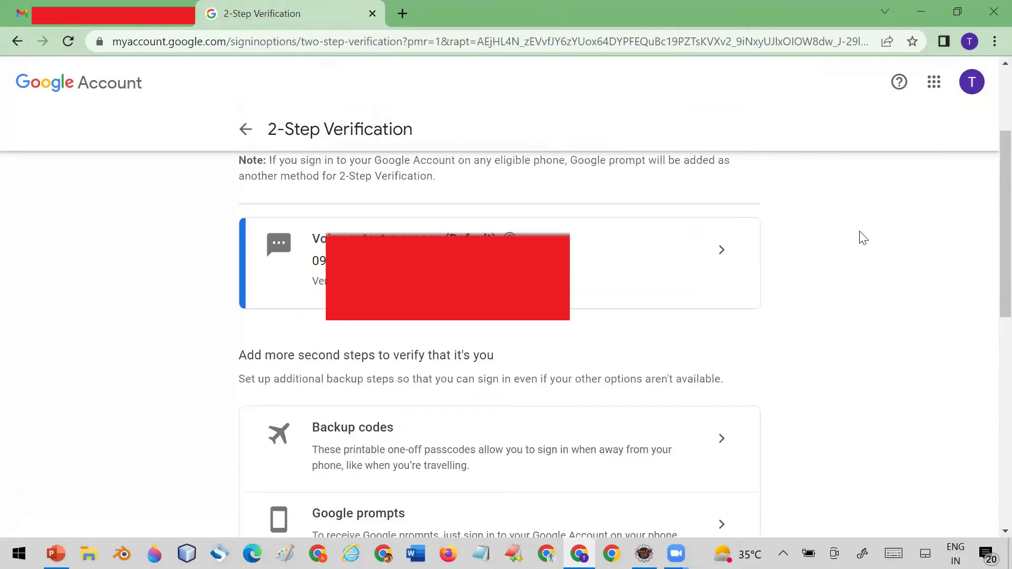
Go from the avatar menu to Google Account Security and open App passwords
left_click(971, 84)
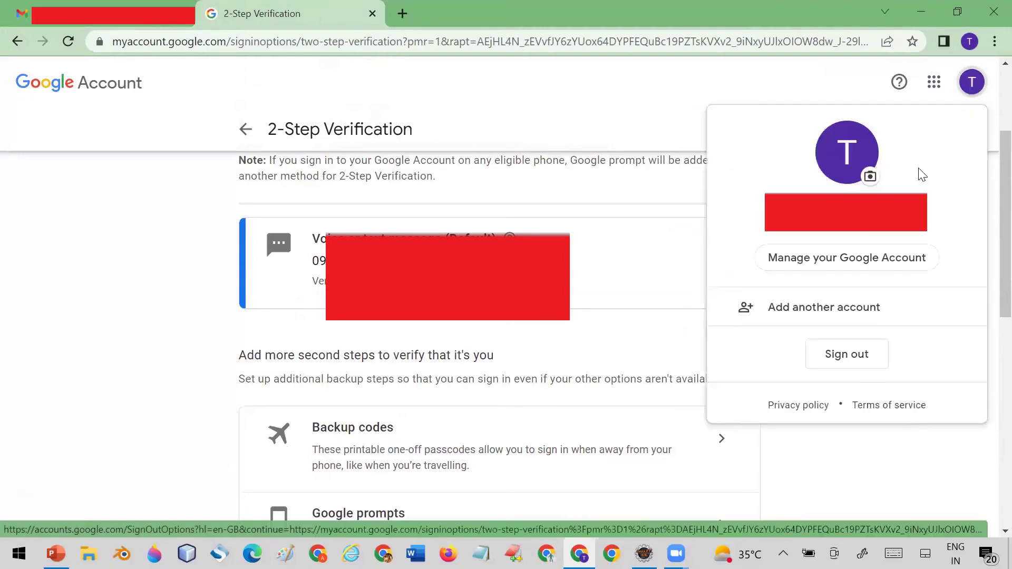
left_click(815, 261)
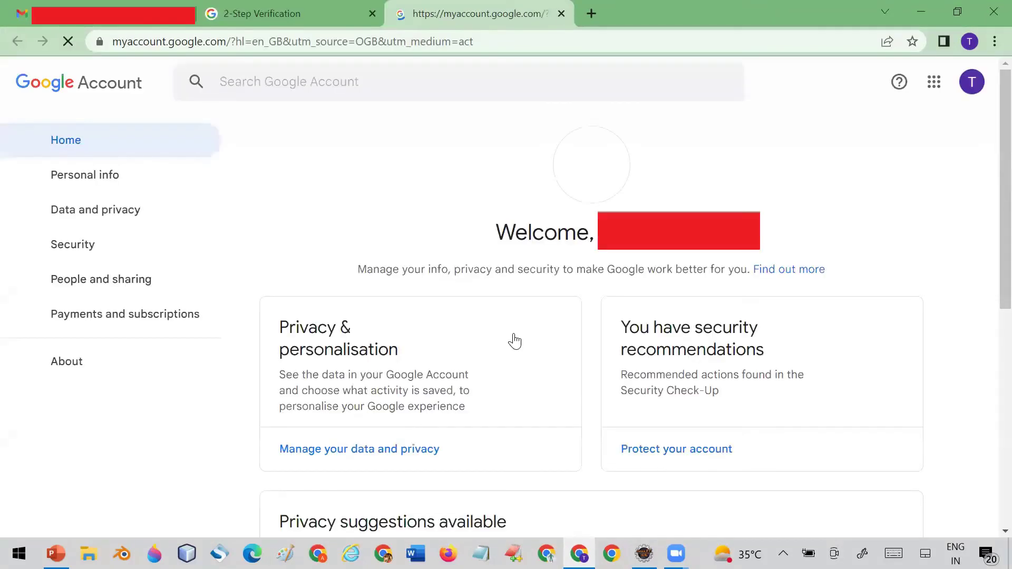
left_click(87, 247)
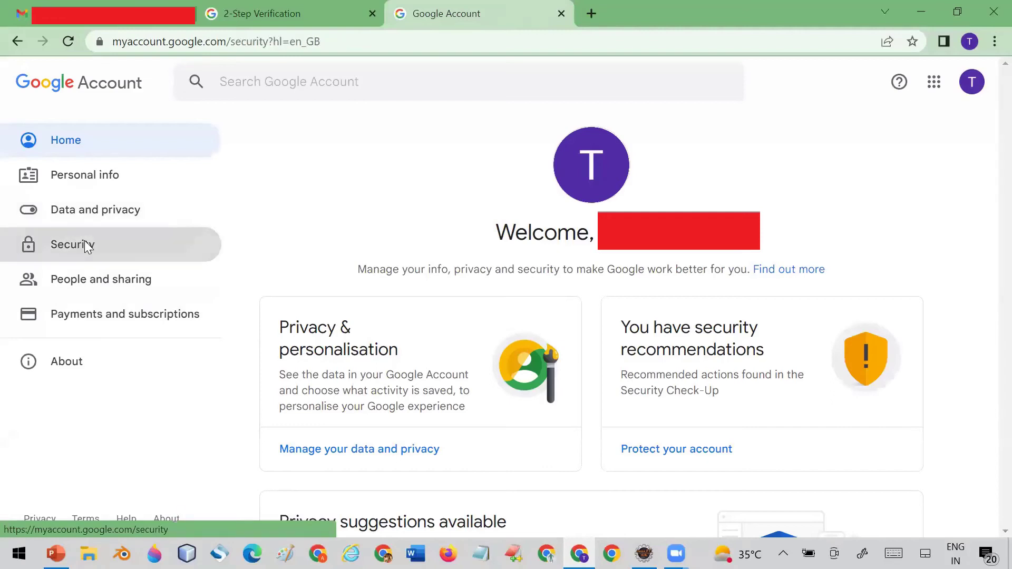
left_click(87, 247)
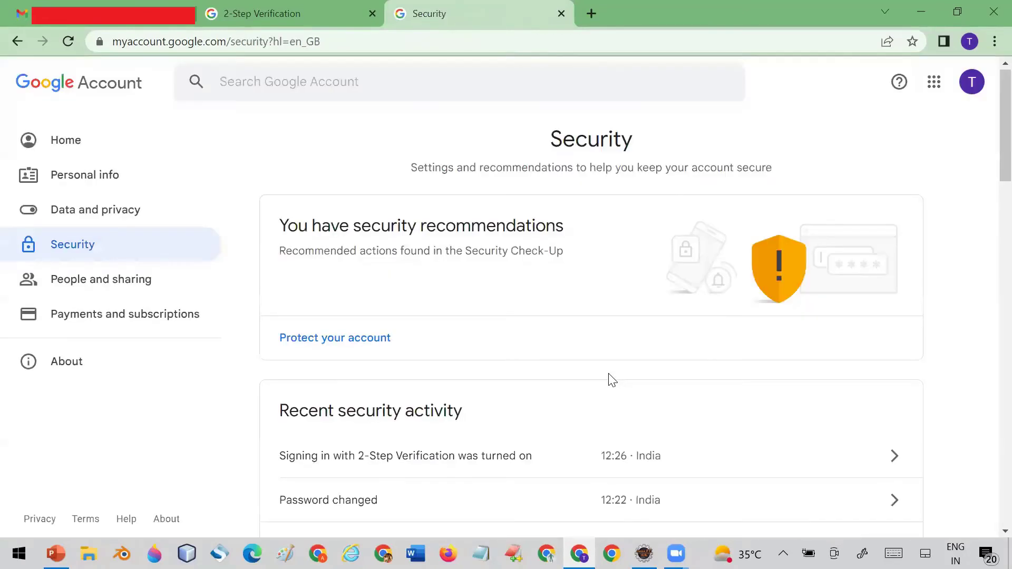
scroll(608, 380, "down", 2)
scroll(609, 380, "down", 3)
scroll(609, 381, "down", 1)
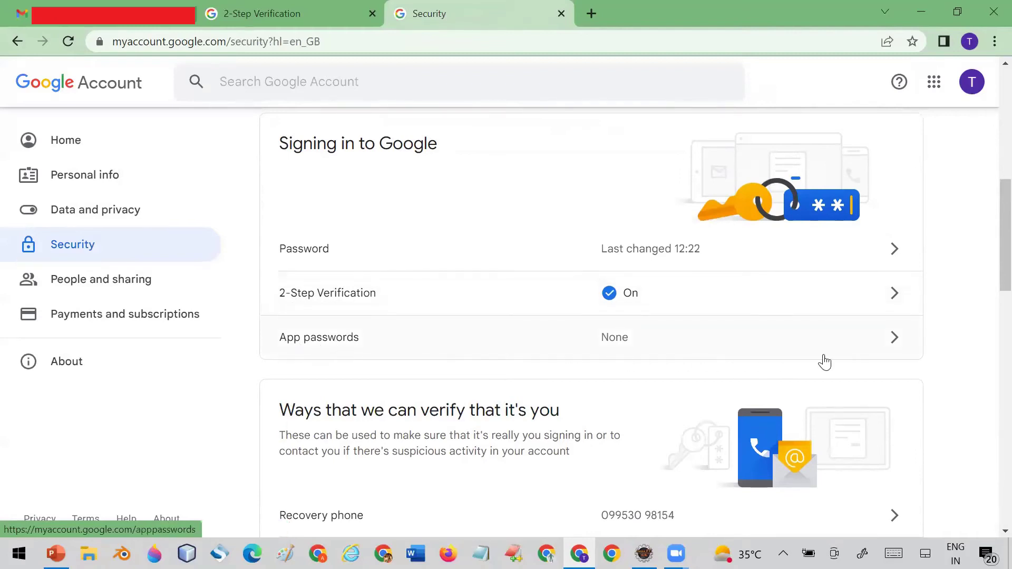
left_click(884, 347)
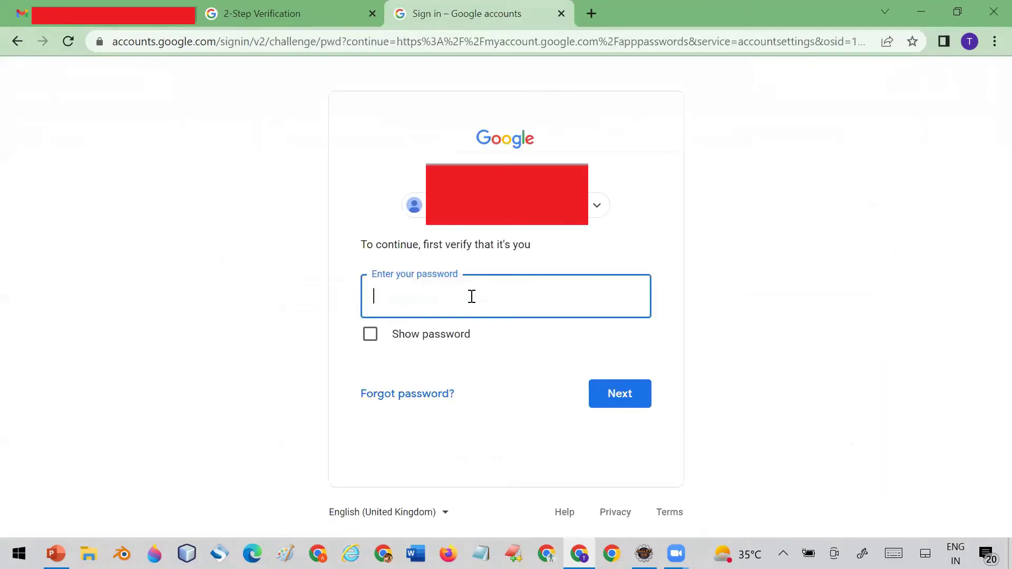
type("•••")
type("••••••")
Re-enter the account password at the verification prompt to continue
left_click(604, 393)
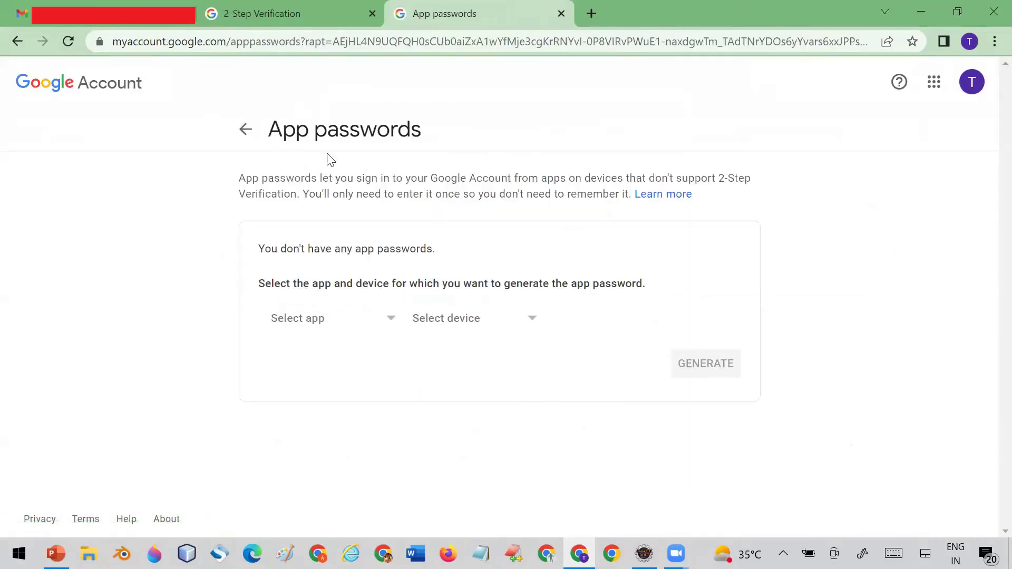
Choose Mail as the app and Windows Computer as the device, then generate
left_click(383, 318)
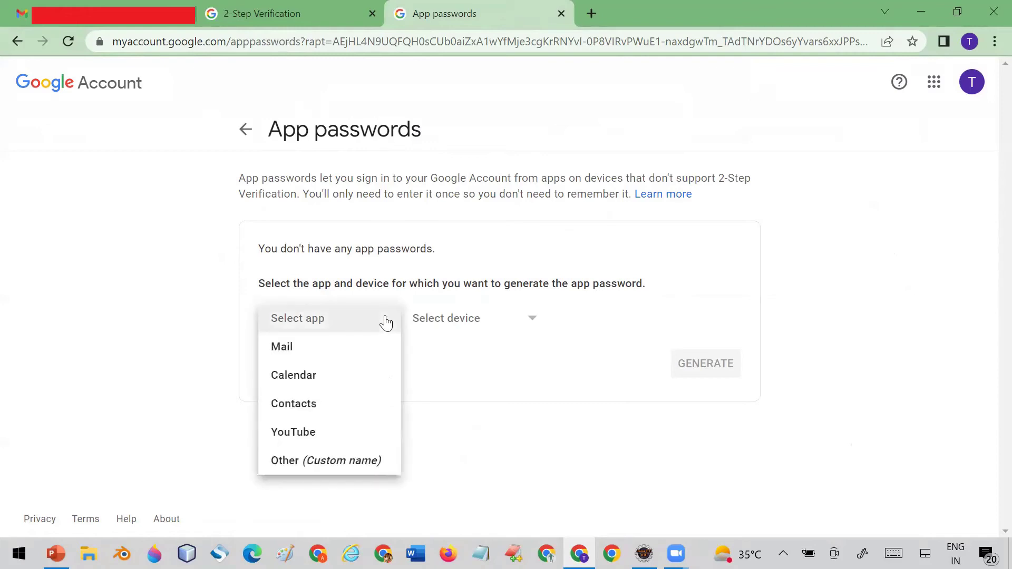
left_click(301, 350)
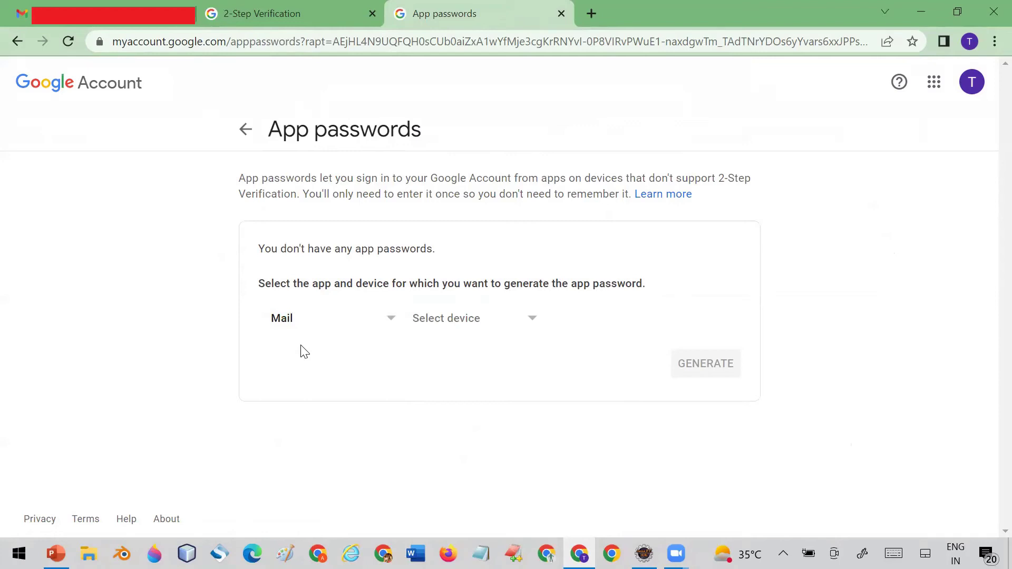
left_click(531, 323)
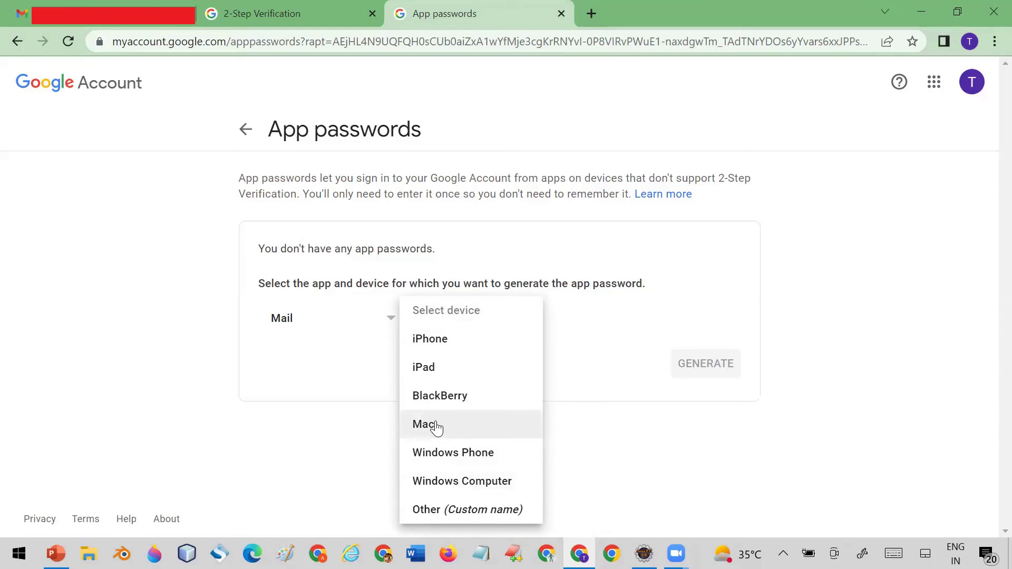
left_click(459, 484)
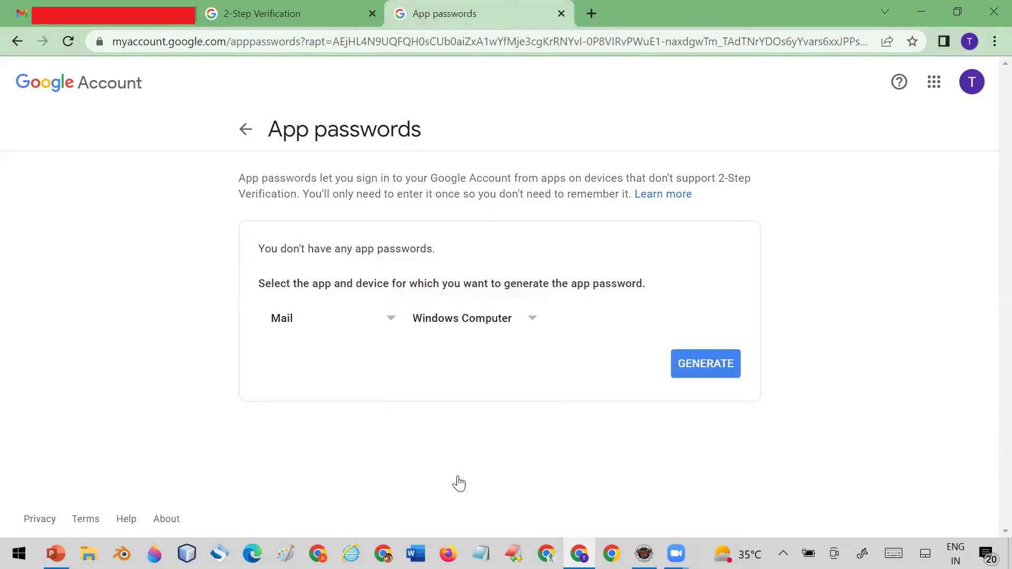
left_click(689, 366)
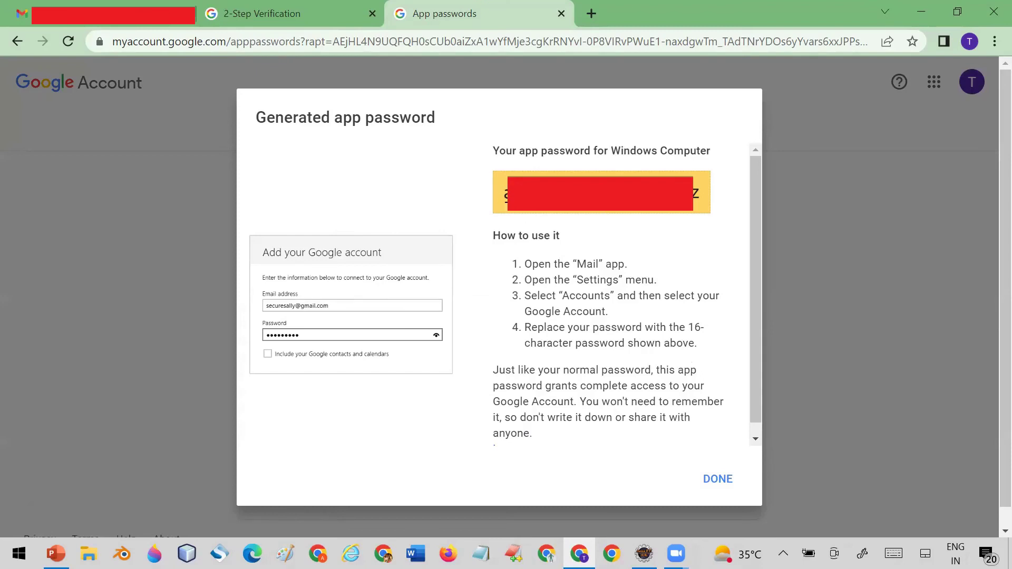
Select the generated app password text and open Notepad to keep it
left_click_drag(505, 192, 696, 194)
left_click(480, 553)
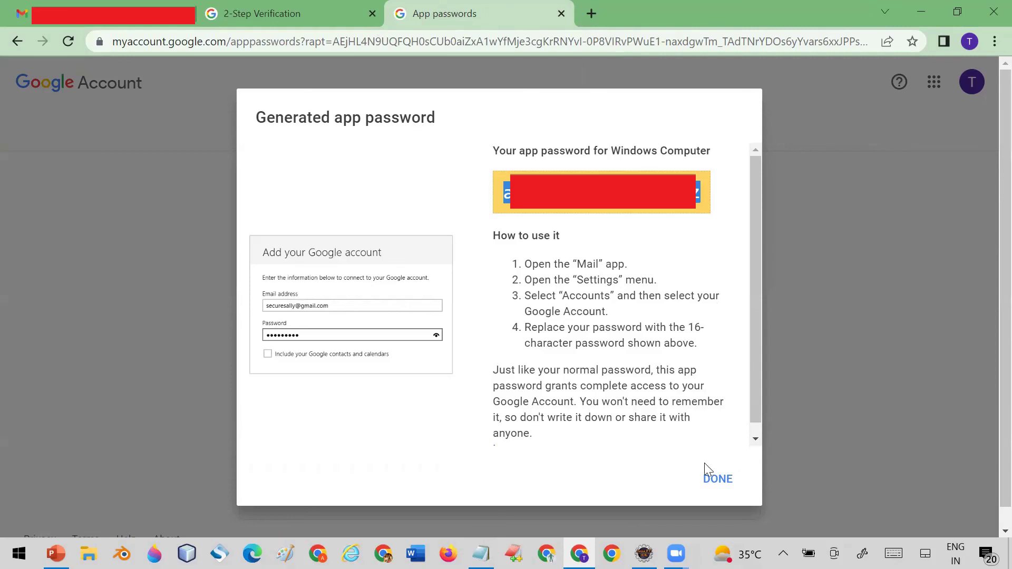
Close the app password dialog, then show the Zoom meeting window previews
left_click(708, 476)
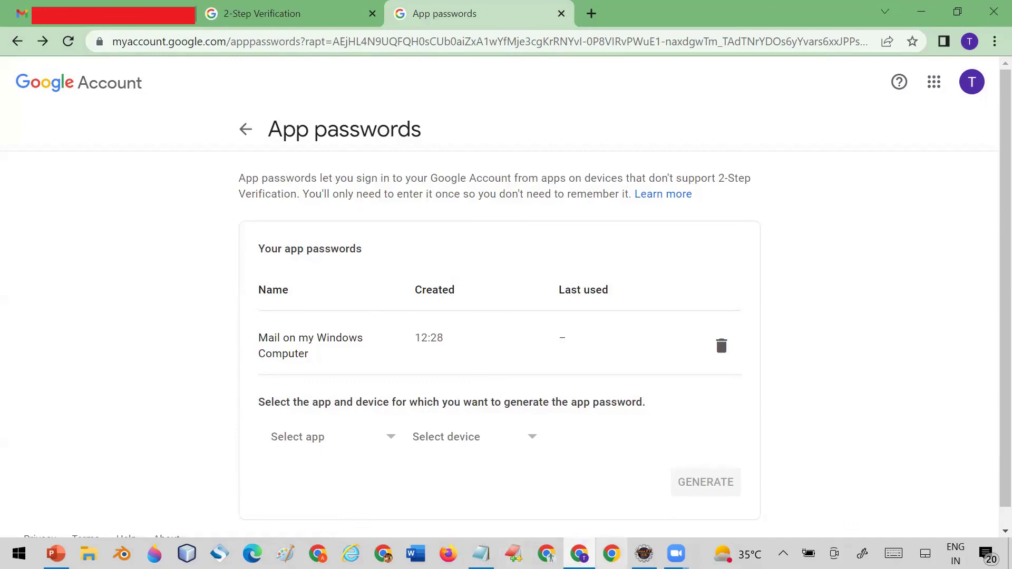
left_click(675, 553)
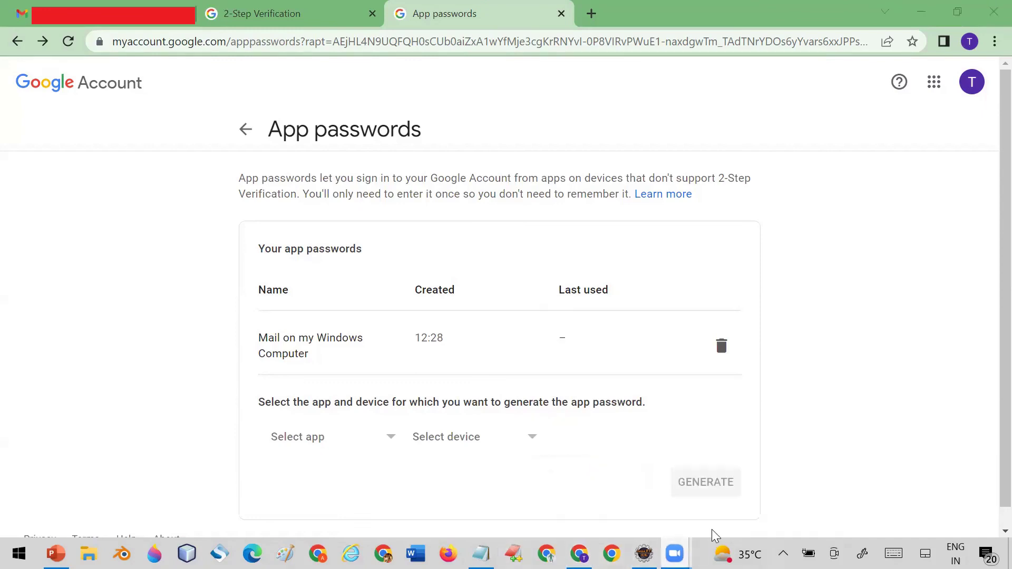